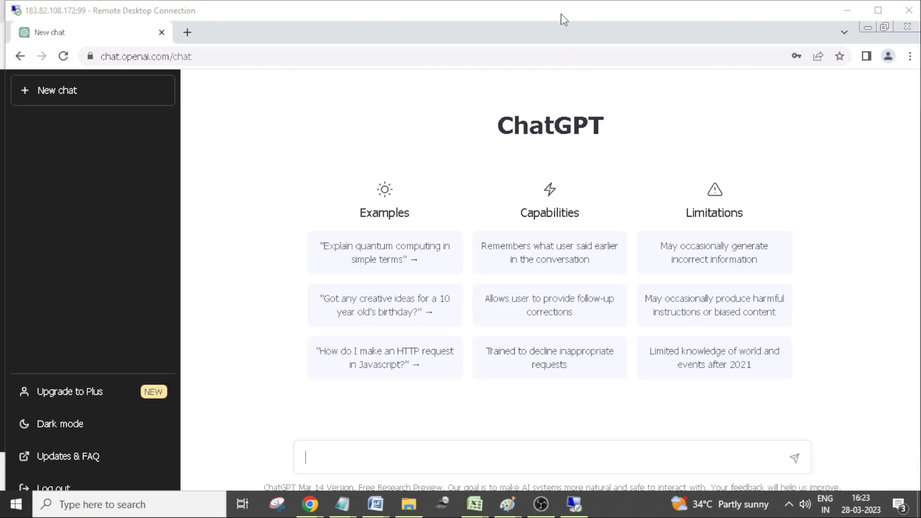
Switch the remote desktop session to full screen, showing the ChatGPT new-chat start page.
double_click(561, 14)
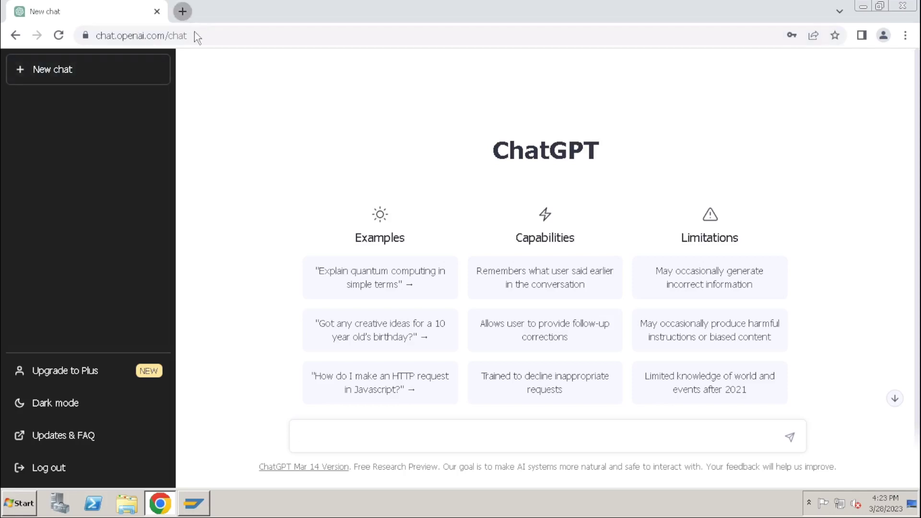
Open a new browser tab on google.com.
click(182, 11)
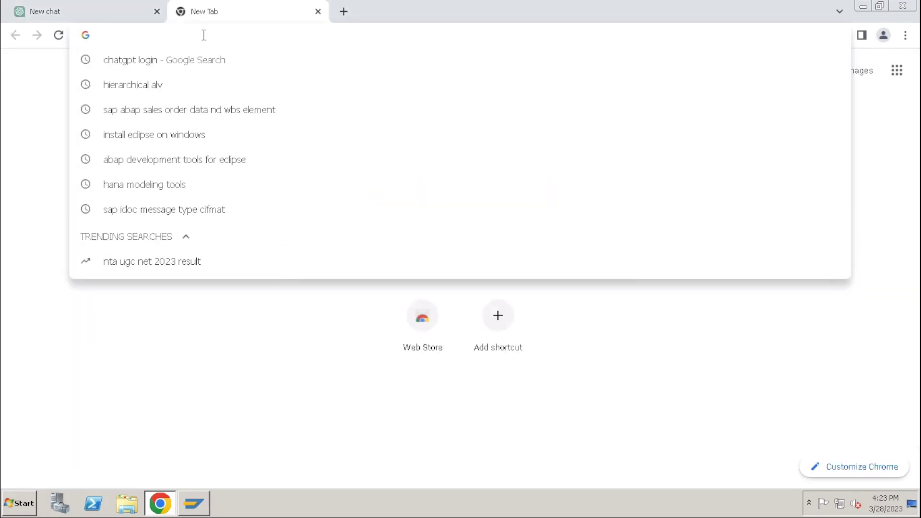
text(googl)
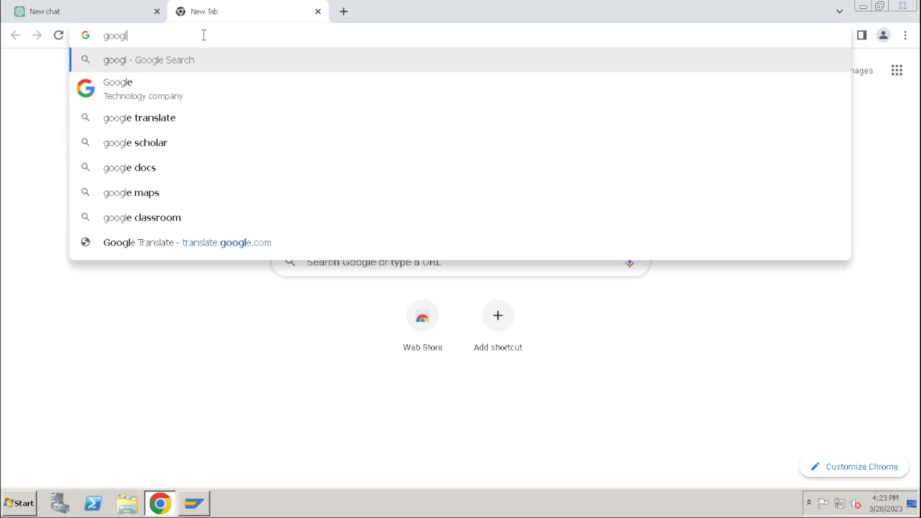
text(e.com)
key(Return)
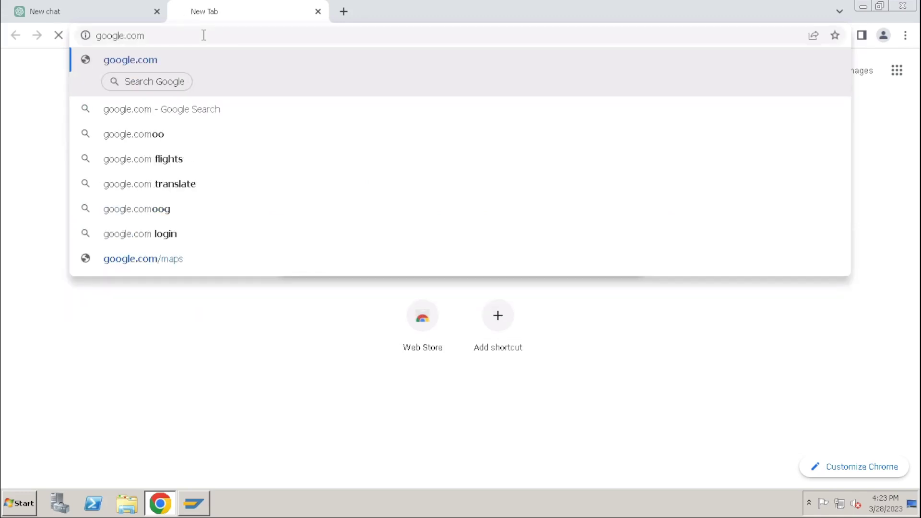
Search Google for 'what is chat gpt' and browse the results, including the ChatGPT knowledge panel.
click(319, 182)
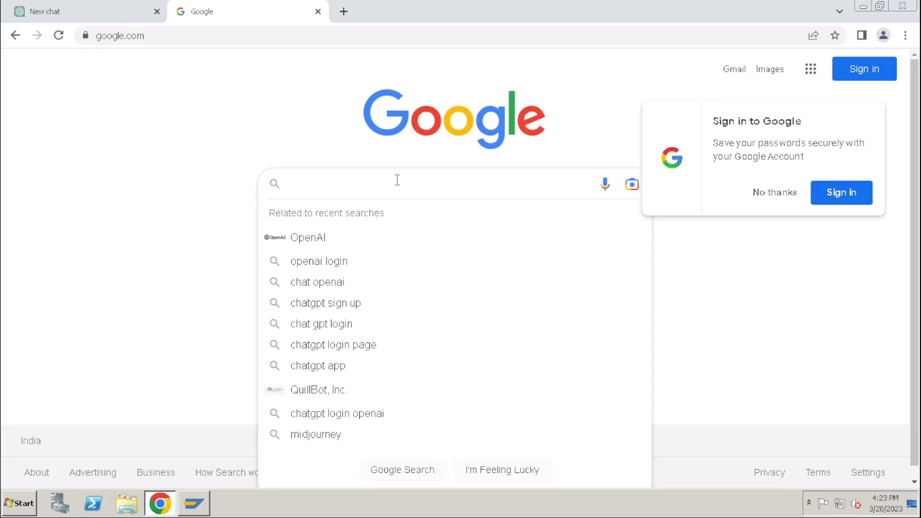
text(what is chat)
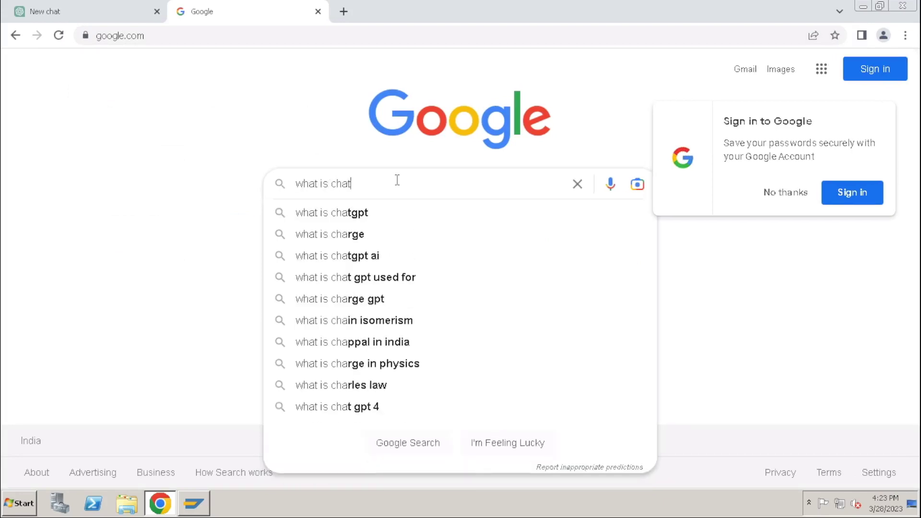
text( gpt)
key(Return)
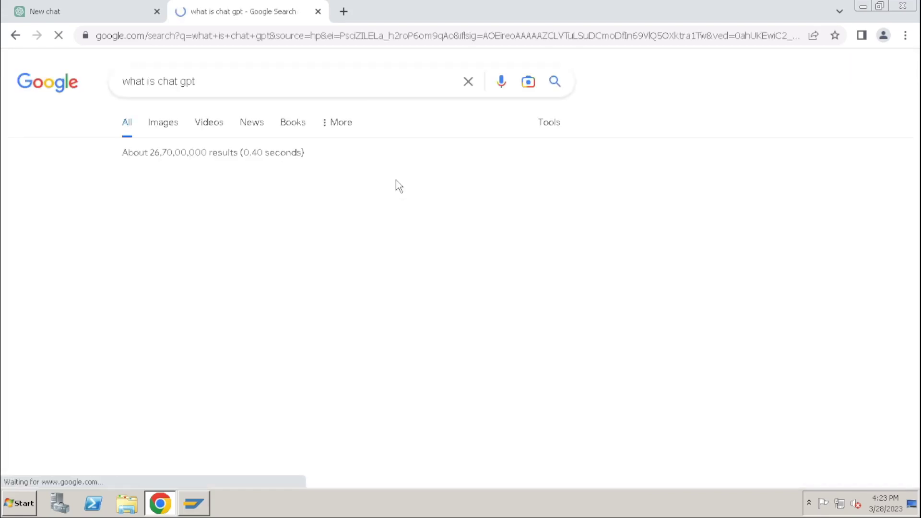
scroll(344, 278, down, 7)
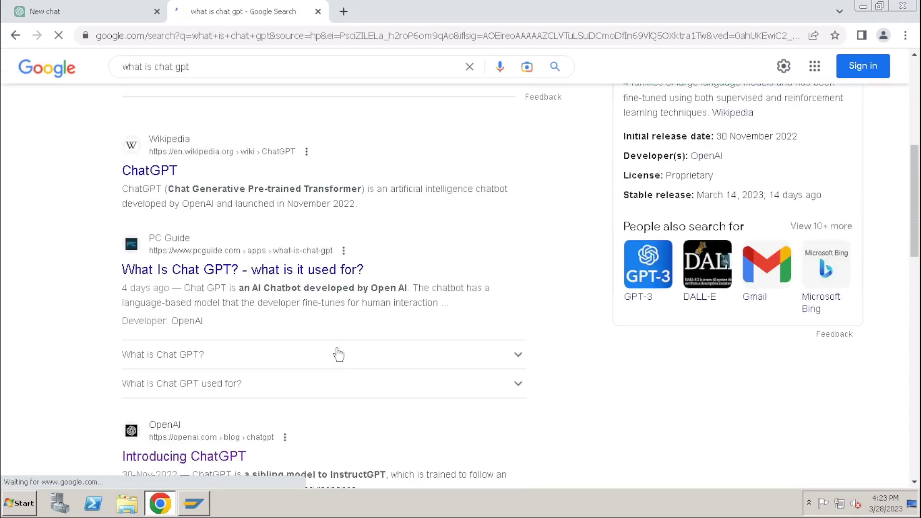
scroll(339, 354, down, 7)
scroll(342, 345, down, 5)
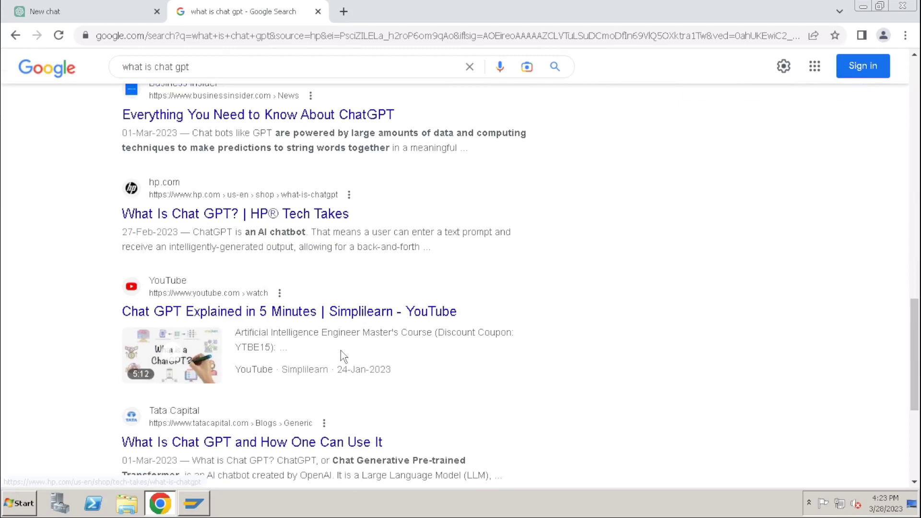
scroll(342, 355, down, 4)
scroll(344, 356, up, 20)
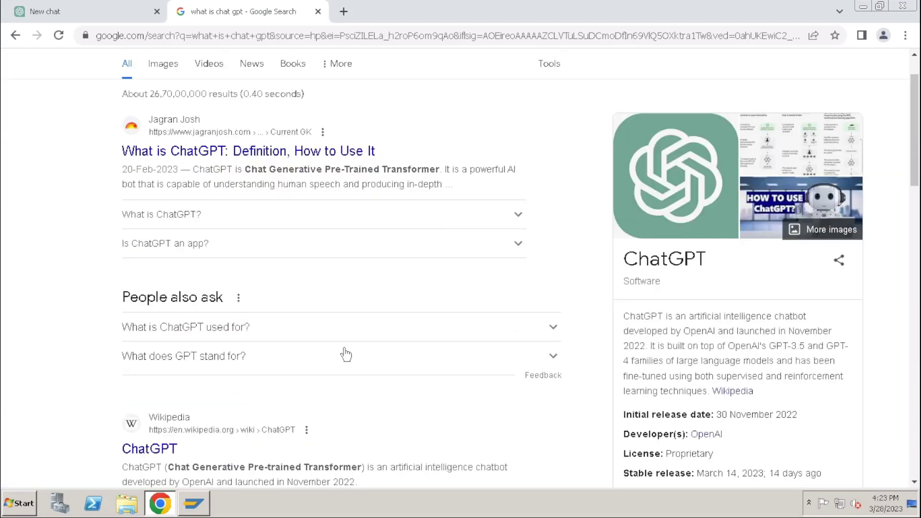
scroll(347, 354, down, 1)
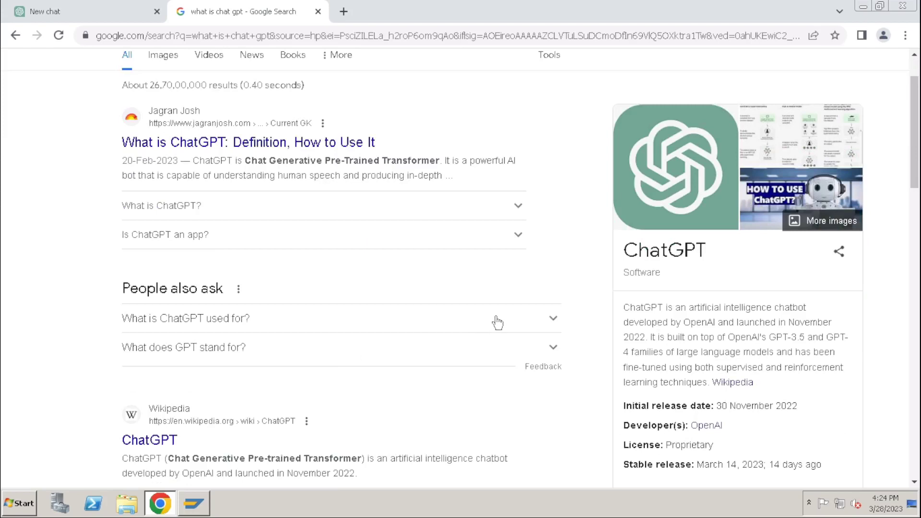
scroll(496, 321, down, 3)
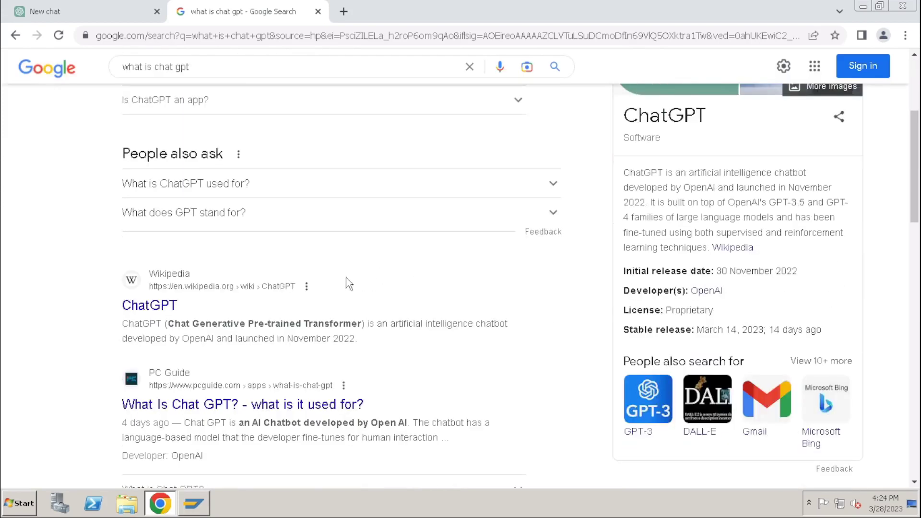
scroll(144, 319, down, 3)
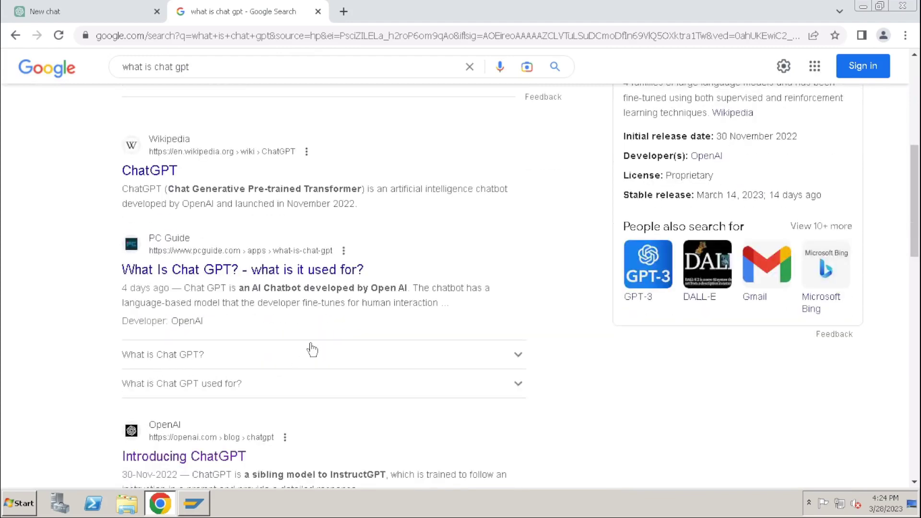
scroll(315, 348, down, 3)
scroll(321, 343, up, 10)
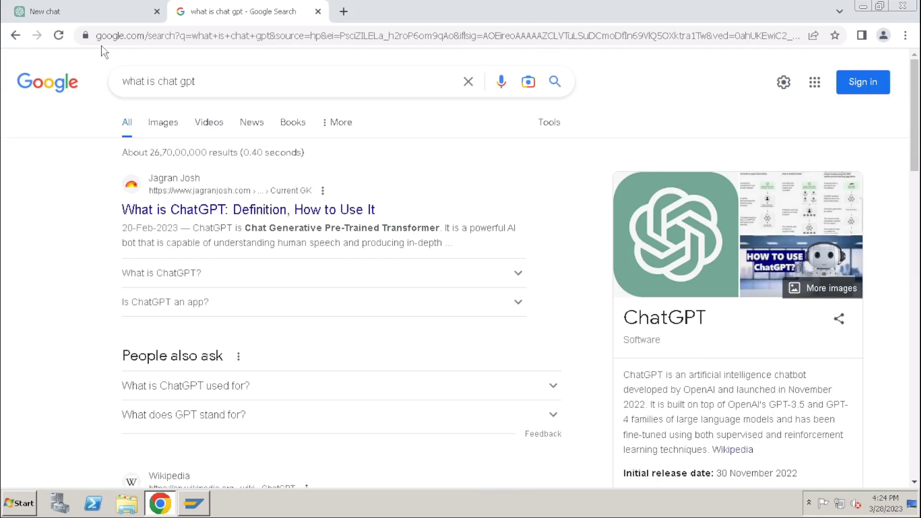
drag(212, 79, 14, 114)
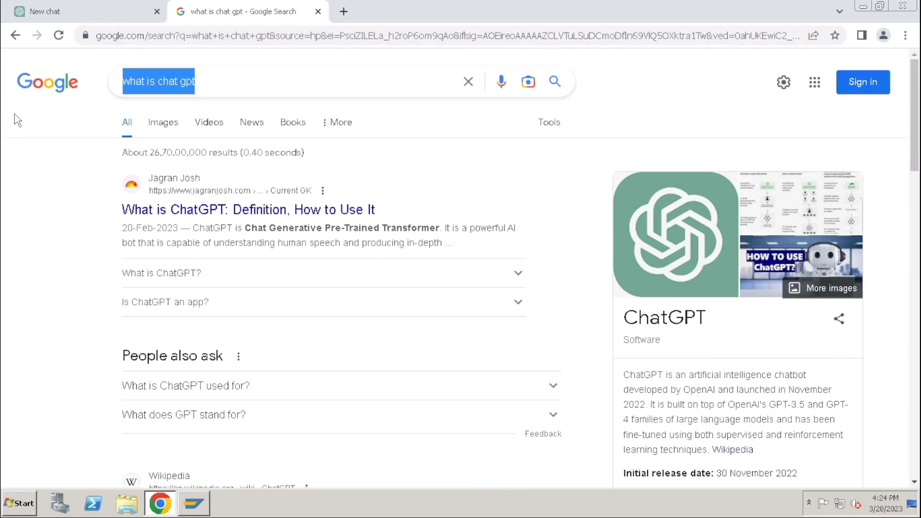
Back in ChatGPT, send the prompt 'create PPT on ABAP programming'.
click(45, 12)
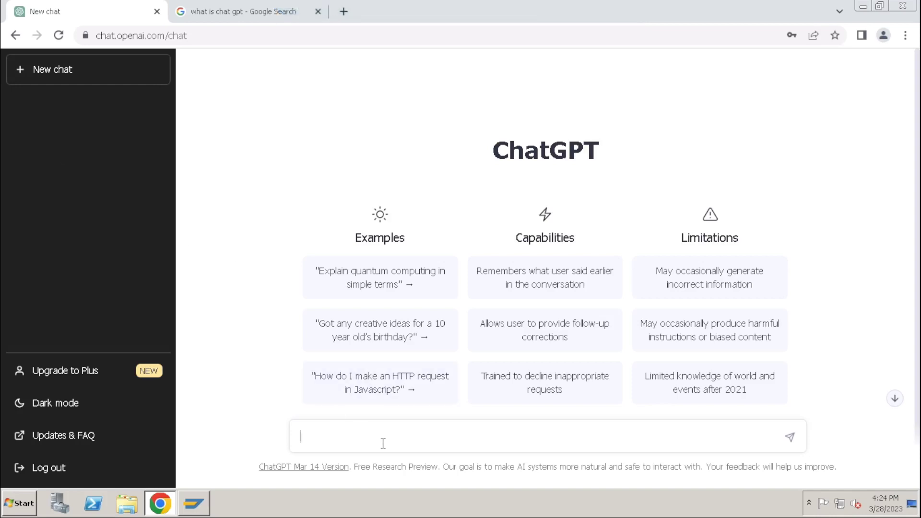
text(create PPT on ABAP programming)
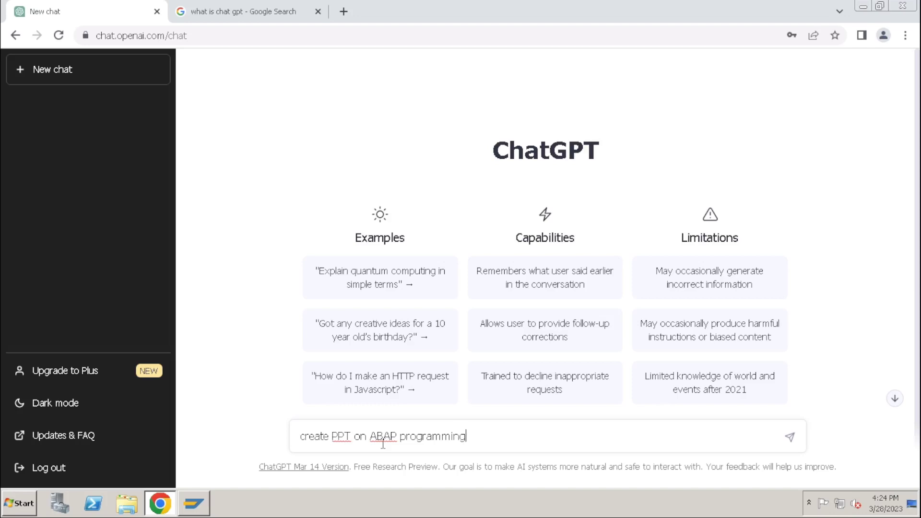
key(Return)
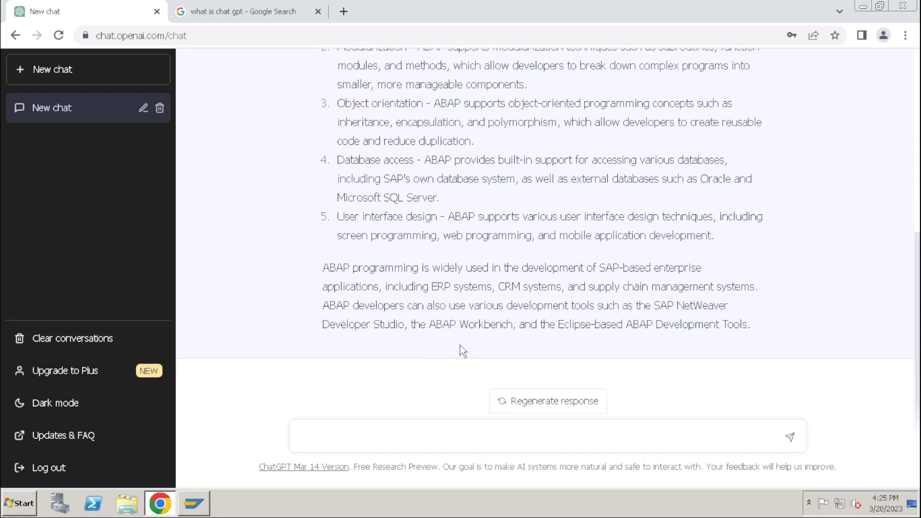
scroll(463, 350, up, 6)
scroll(482, 339, down, 1)
scroll(495, 345, down, 5)
scroll(500, 352, up, 6)
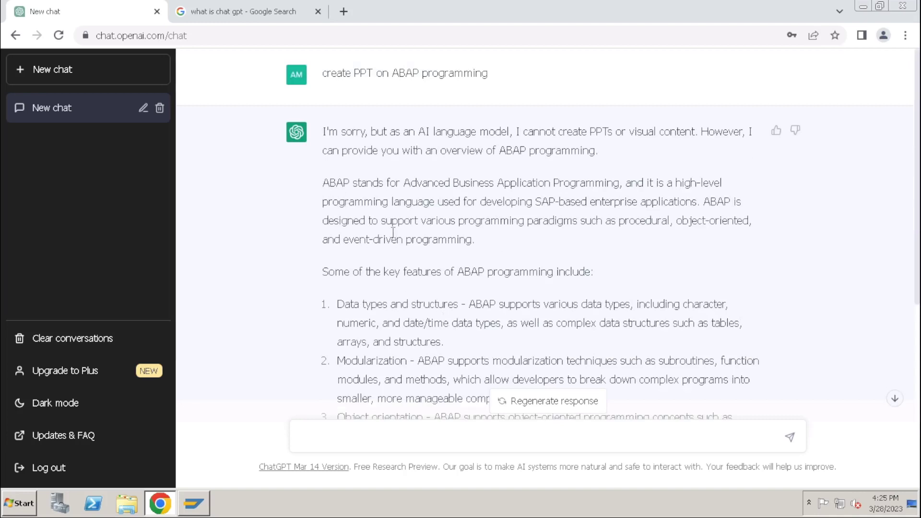
drag(322, 183, 648, 305)
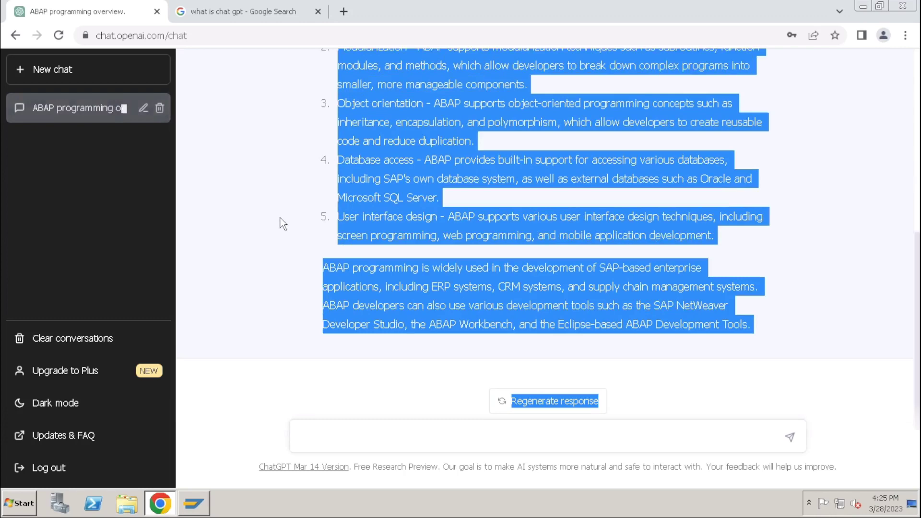
click(275, 236)
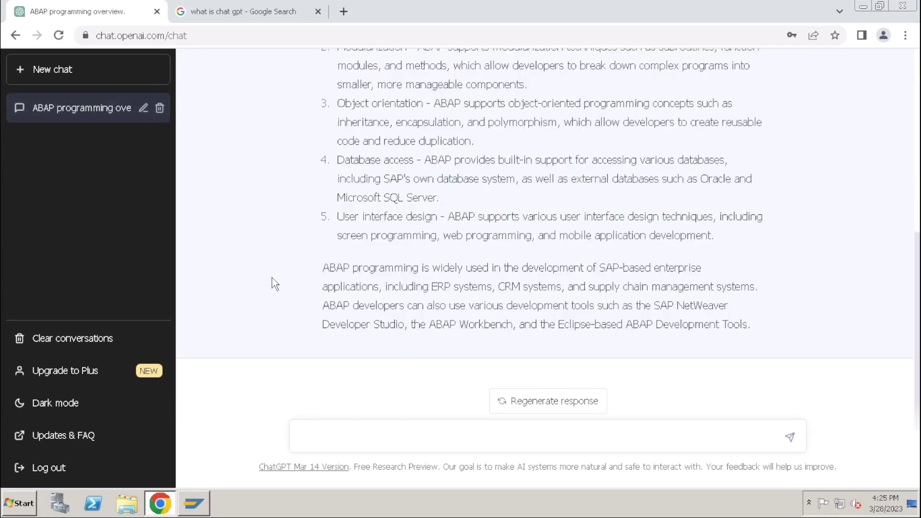
scroll(273, 283, up, 6)
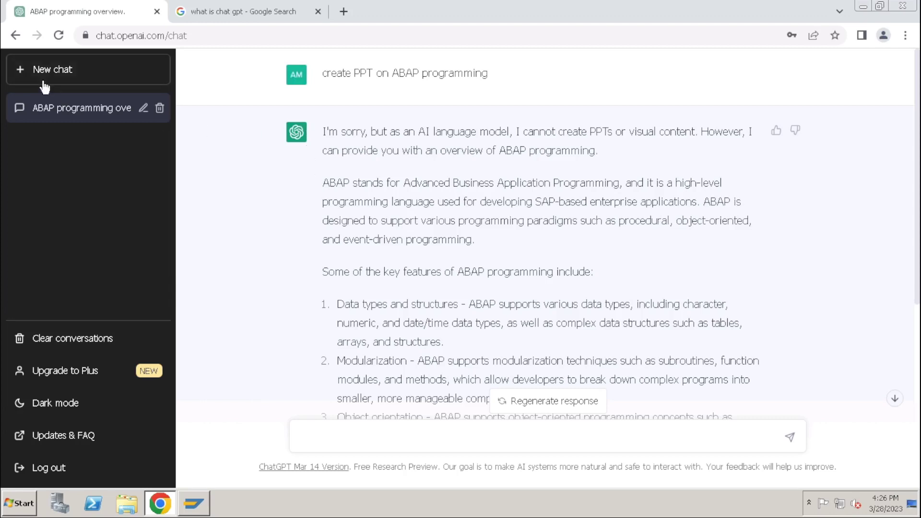
Start a new chat and draft 'Create ABAP program to change the sales order'.
click(68, 72)
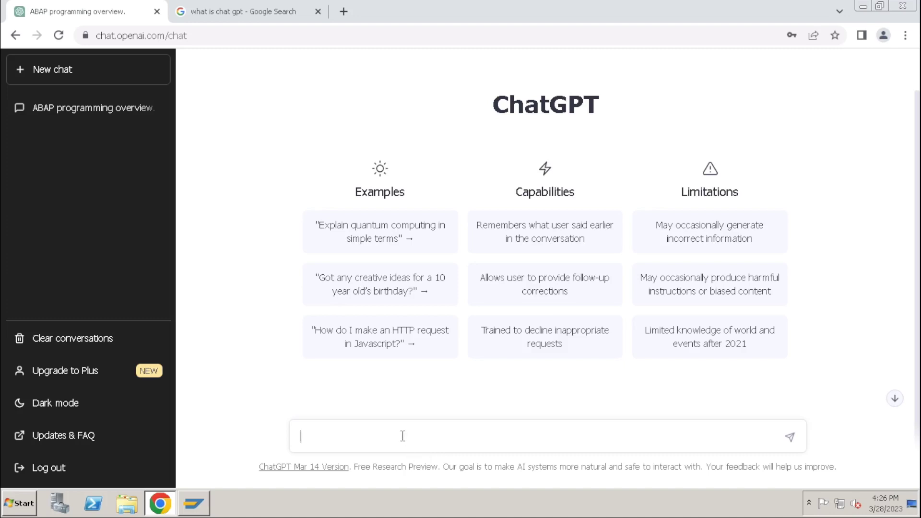
text(Create ABAP program)
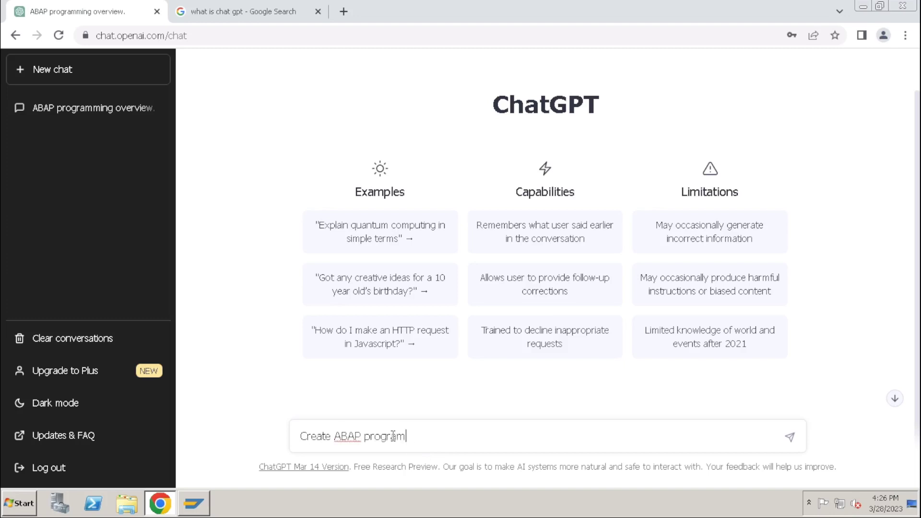
text( to change the sales order)
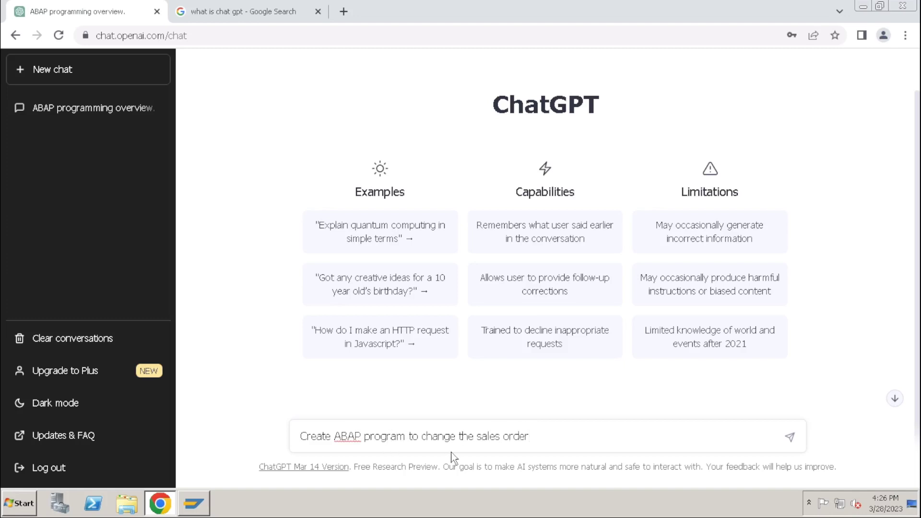
Send the sales order change request and let ChatGPT generate the ABAP update program.
key(Return)
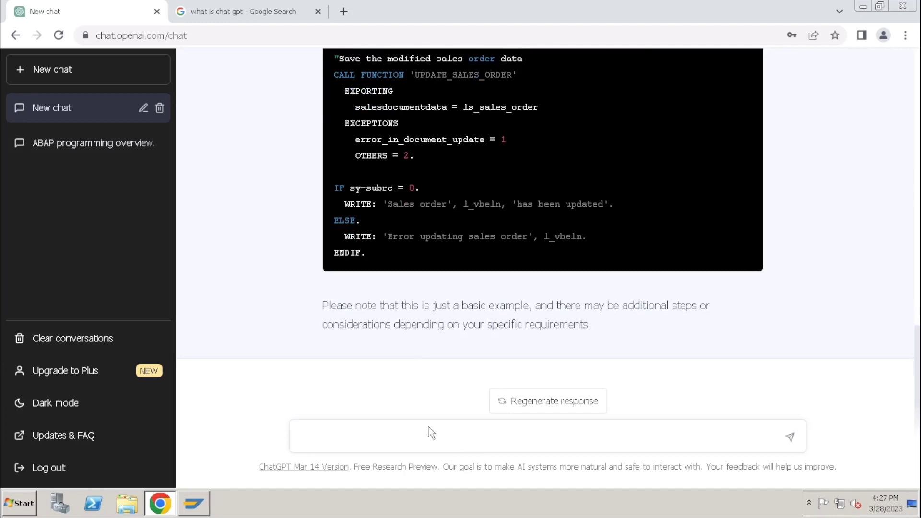
In a new chat, send 'Create ALV report to dsiplay sales order data SAP ABAP'.
click(51, 79)
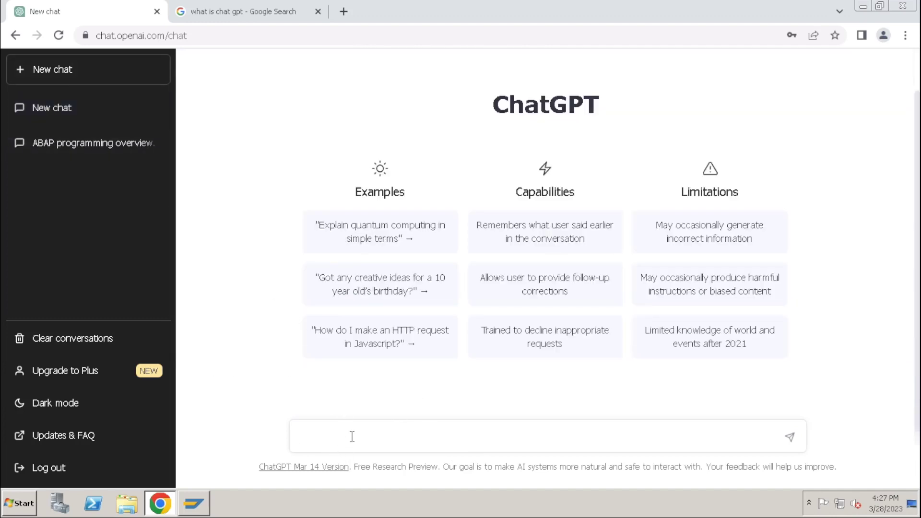
text(Carte)
key(BackSpace)
key(BackSpace)
text(Create )
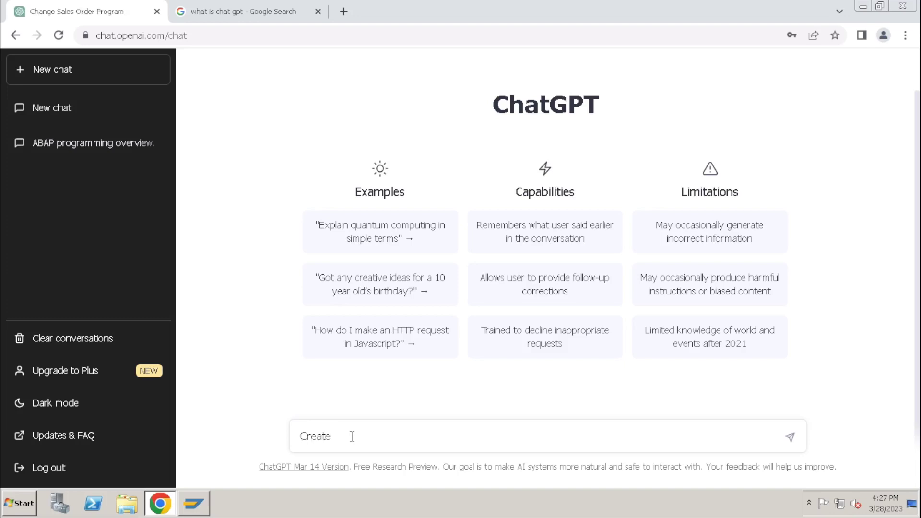
text(ALV report to dsiplay sal)
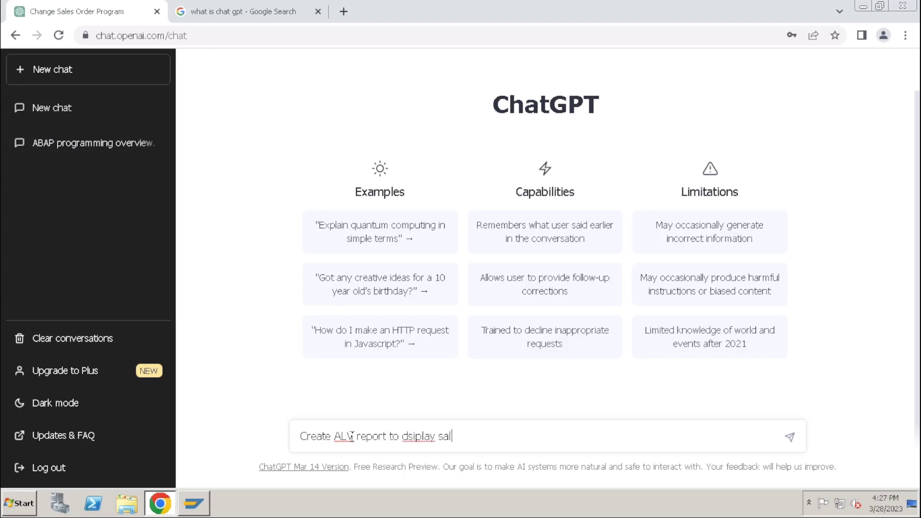
text(es order data SAP ABAP)
key(Return)
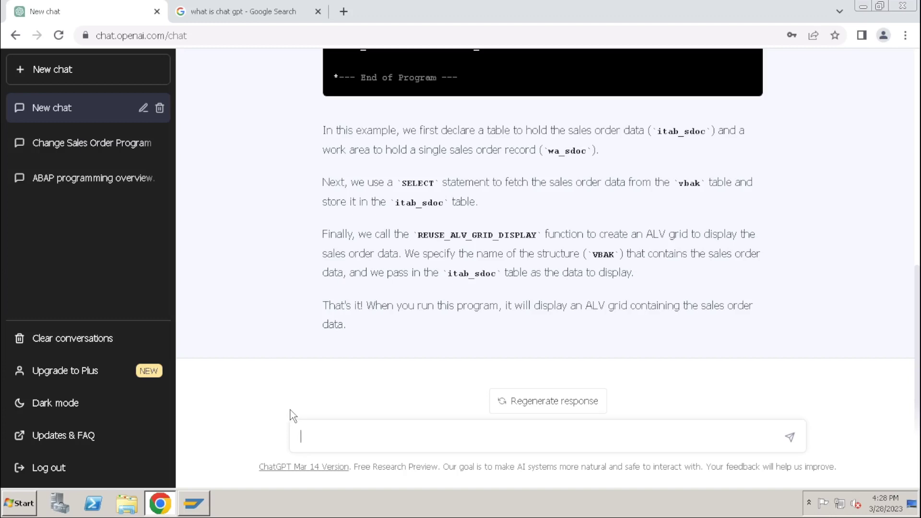
Open a fresh empty chat, discarding draft prompts, and close the 'what is chat gpt' search tab.
click(76, 77)
click(366, 440)
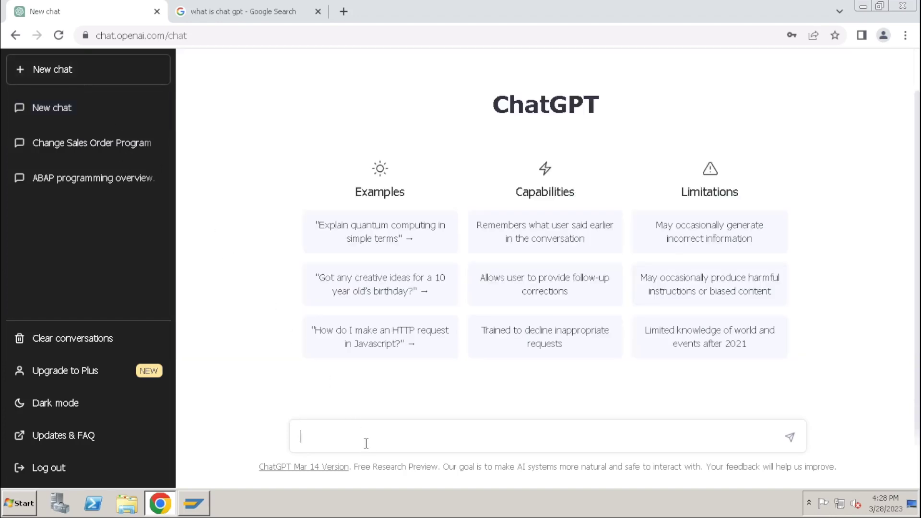
text(create)
key(BackSpace)
key(BackSpace)
key(BackSpace)
key(BackSpace)
key(BackSpace)
key(BackSpace)
key(BackSpace)
text(SAP progr)
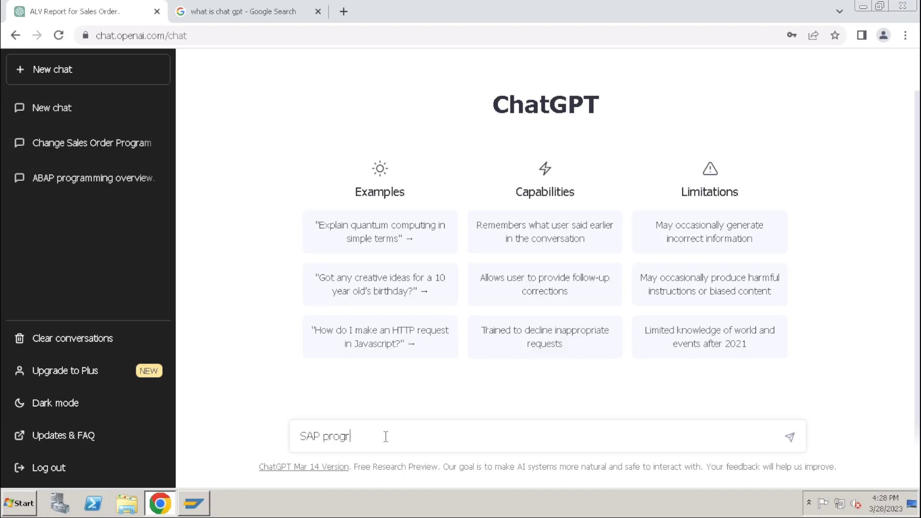
key(BackSpace)
key(BackSpace)
key(BackSpace)
key(BackSpace)
key(BackSpace)
key(BackSpace)
key(BackSpace)
click(318, 11)
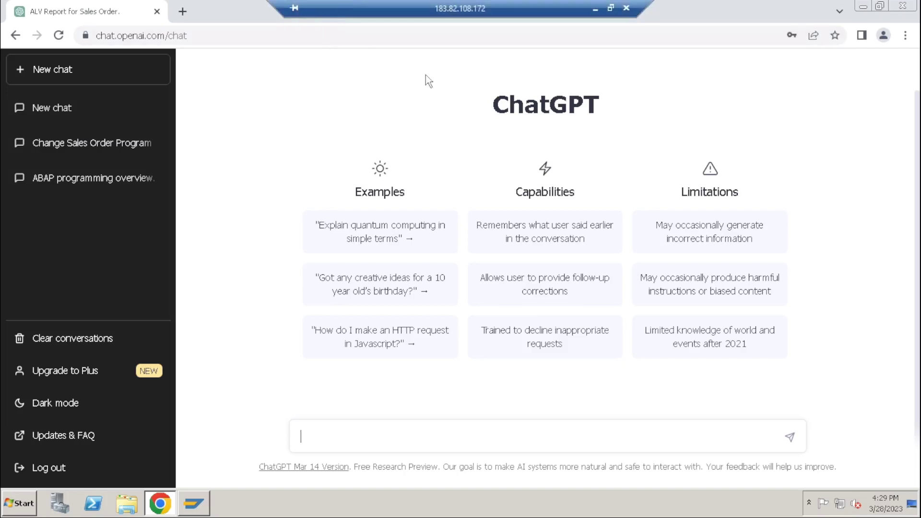
Exit full screen and send the prompt 'create email for status update'.
click(610, 8)
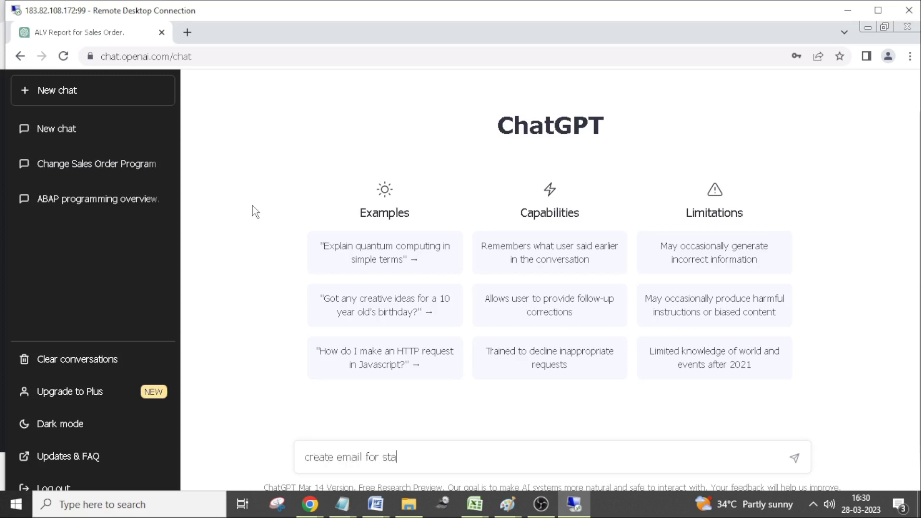
text(tus update)
key(Return)
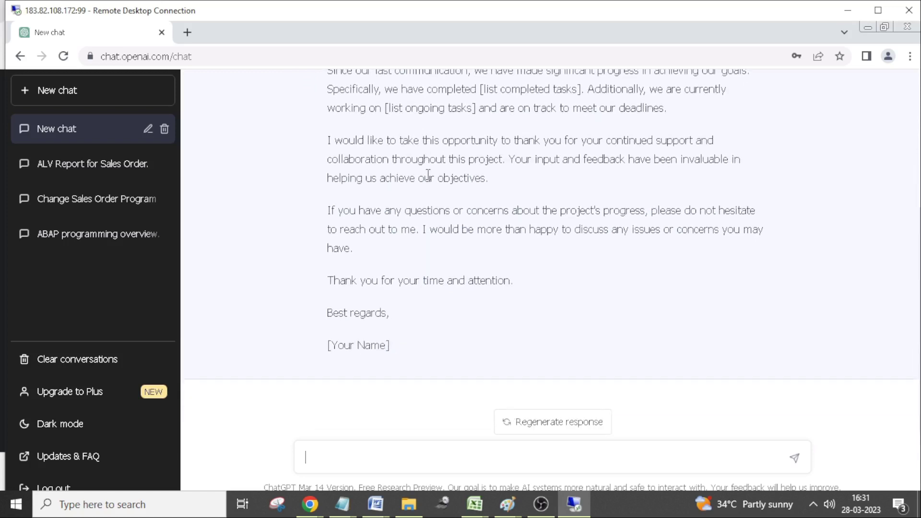
Review the Project Status Update email template and open a blank new browser tab.
scroll(475, 238, up, 4)
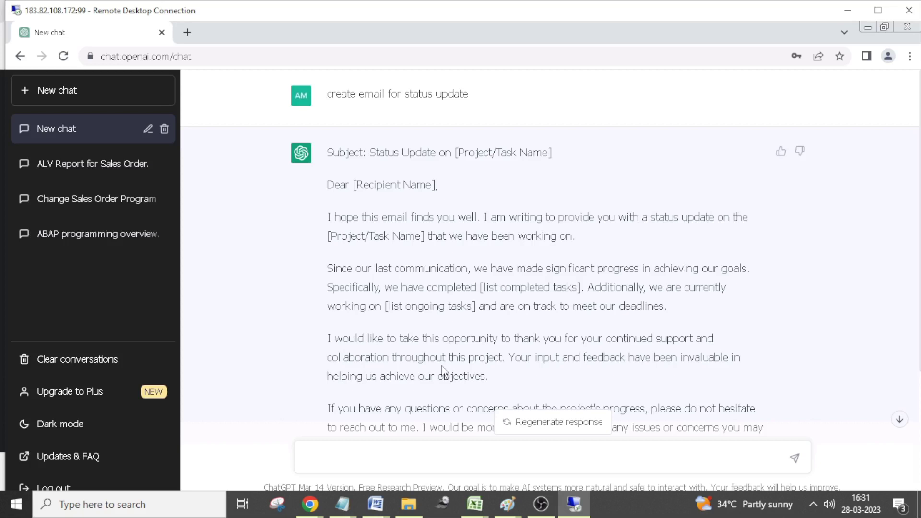
scroll(442, 367, down, 1)
scroll(442, 367, down, 1)
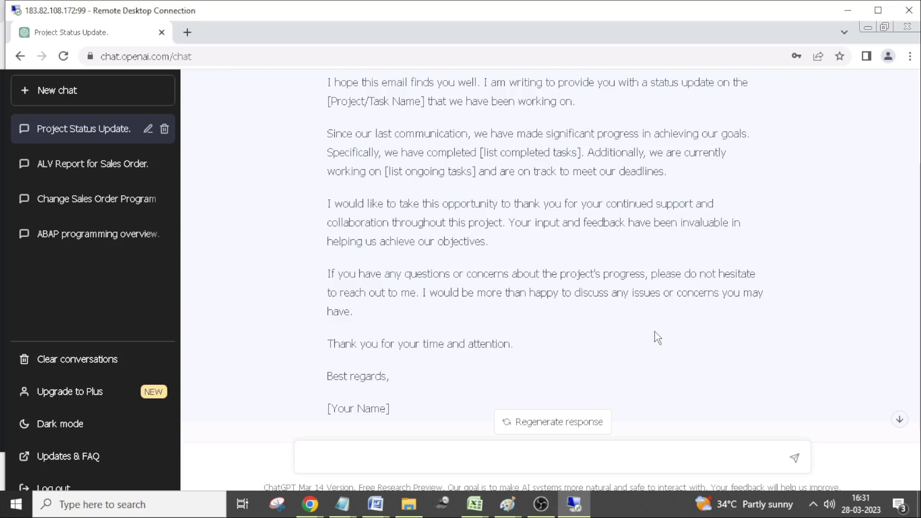
click(783, 465)
click(813, 505)
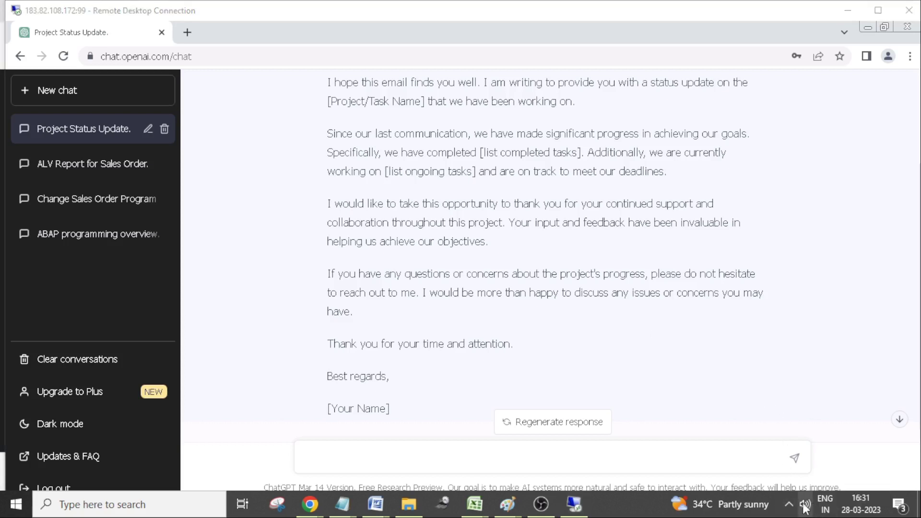
click(789, 504)
right_click(789, 453)
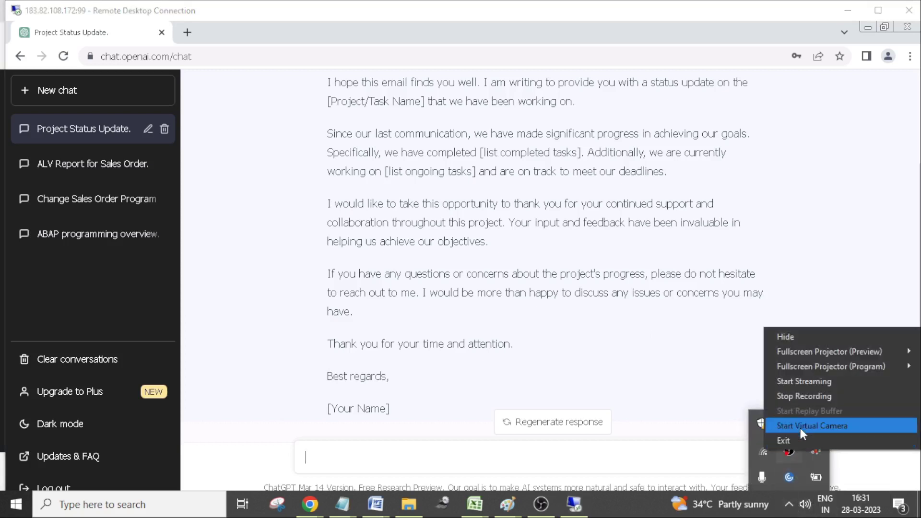
click(700, 373)
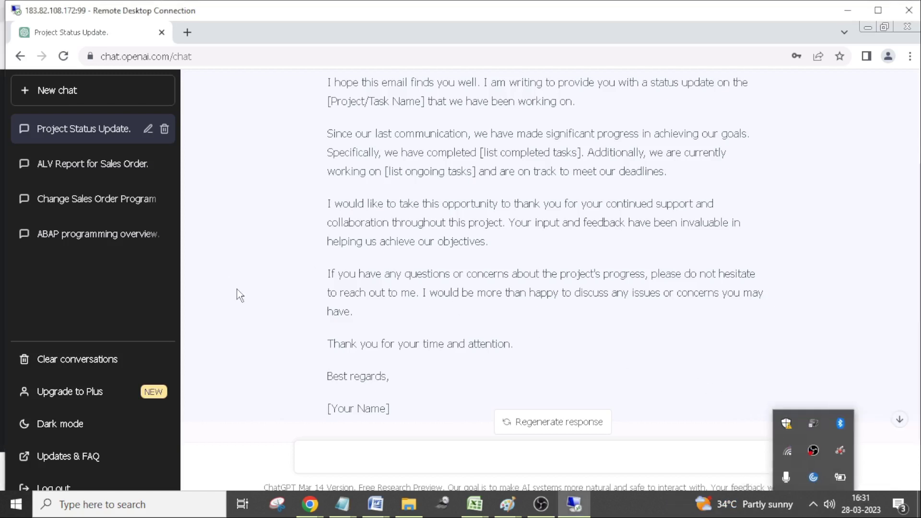
In a new tab, search for OpenAI using the address-bar suggestion.
click(187, 32)
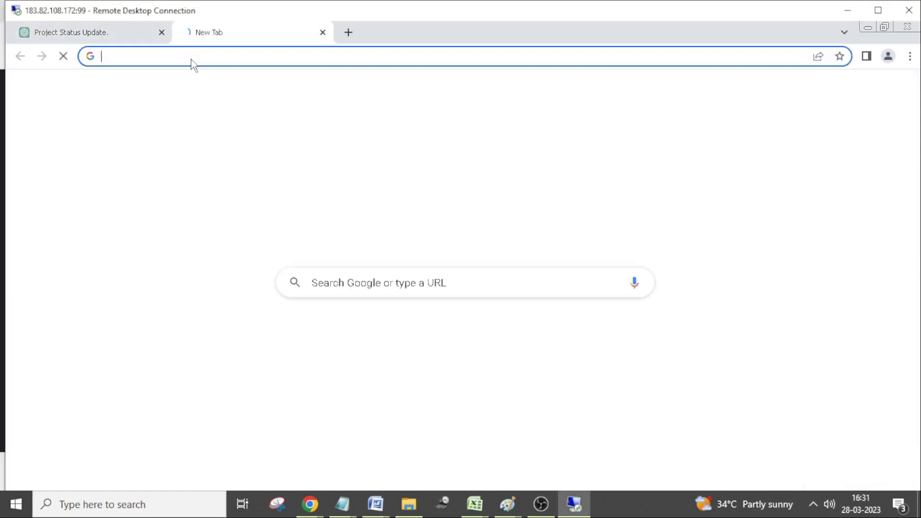
click(192, 57)
text(op)
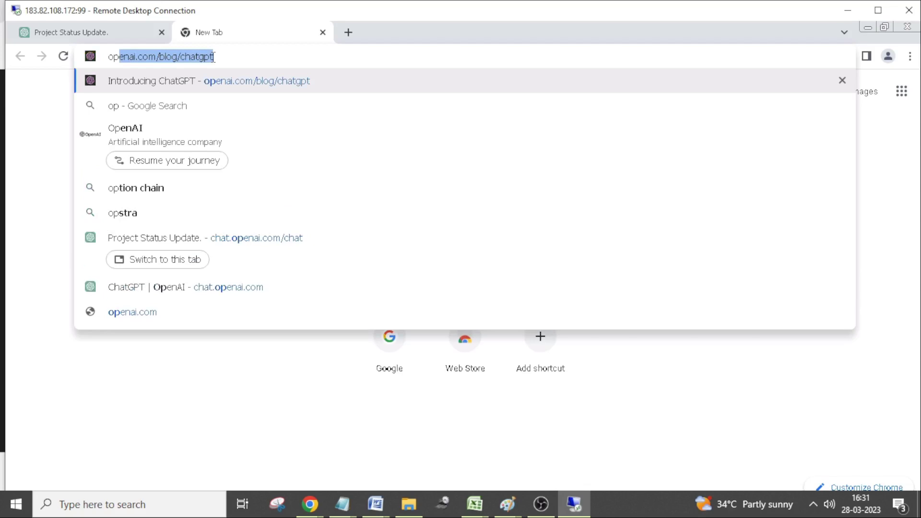
key(BackSpace)
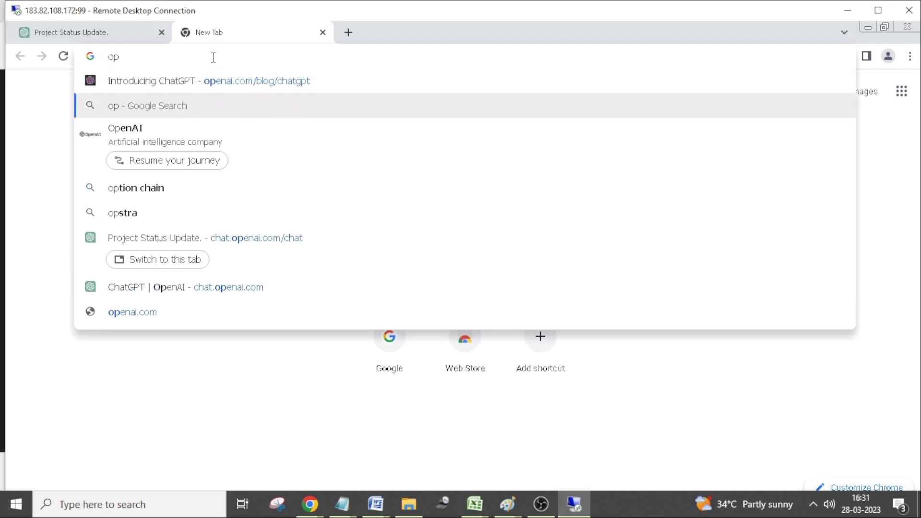
key(Up)
key(Down)
key(Down)
key(Down)
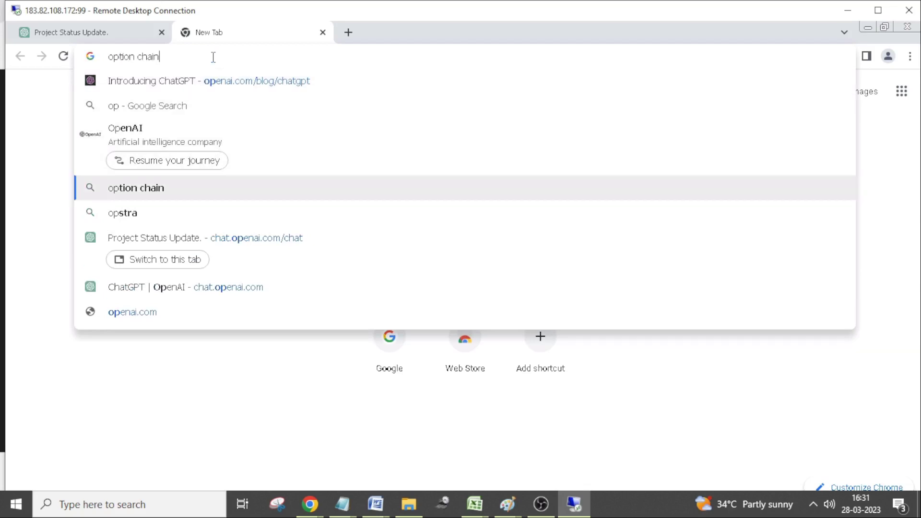
key(Up)
key(Return)
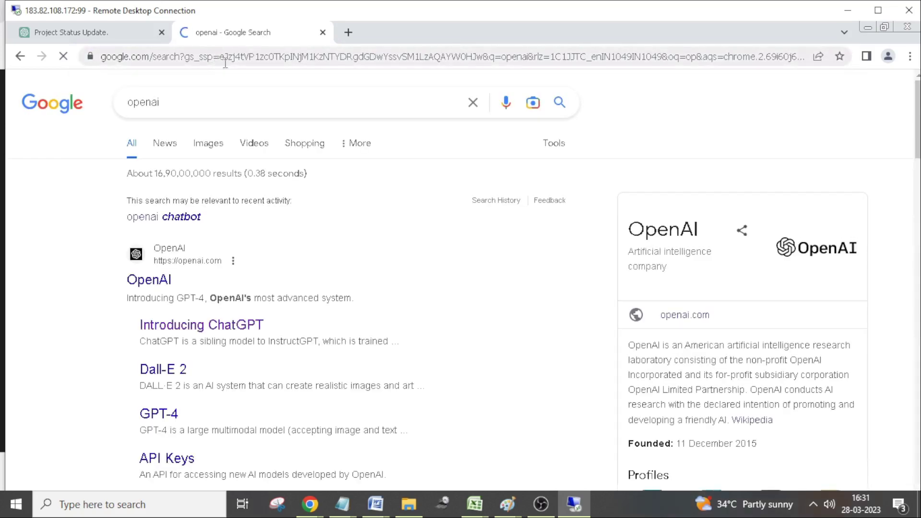
Open the official OpenAI website and browse its 'Introducing GPT-4' homepage.
click(156, 283)
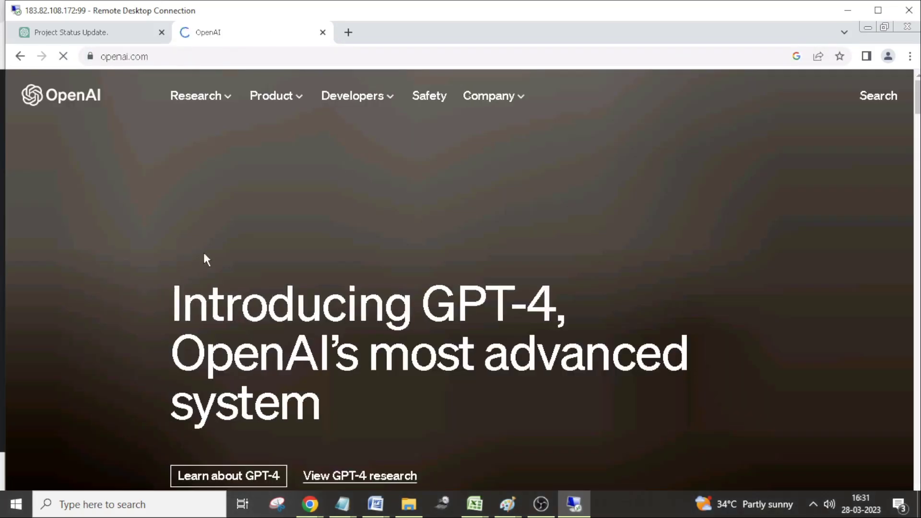
scroll(216, 288, down, 5)
scroll(225, 297, up, 5)
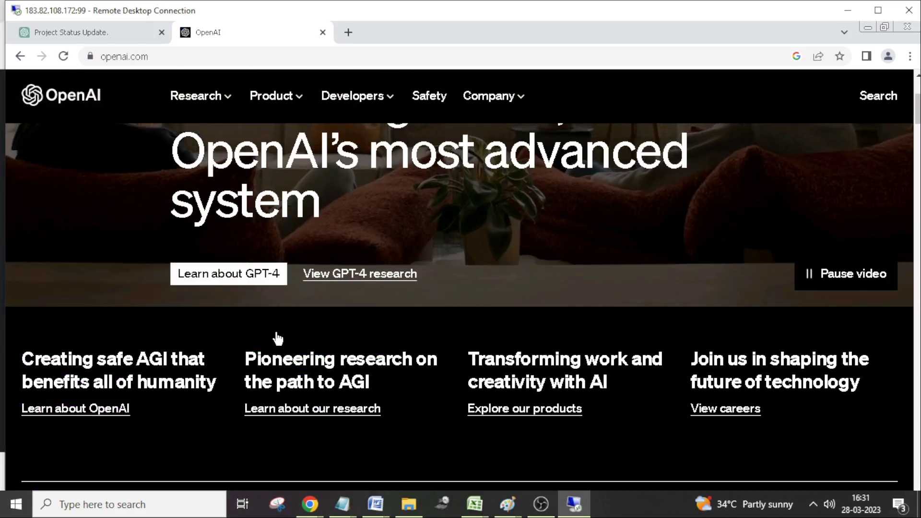
scroll(283, 350, down, 5)
scroll(350, 379, down, 3)
scroll(720, 297, down, 3)
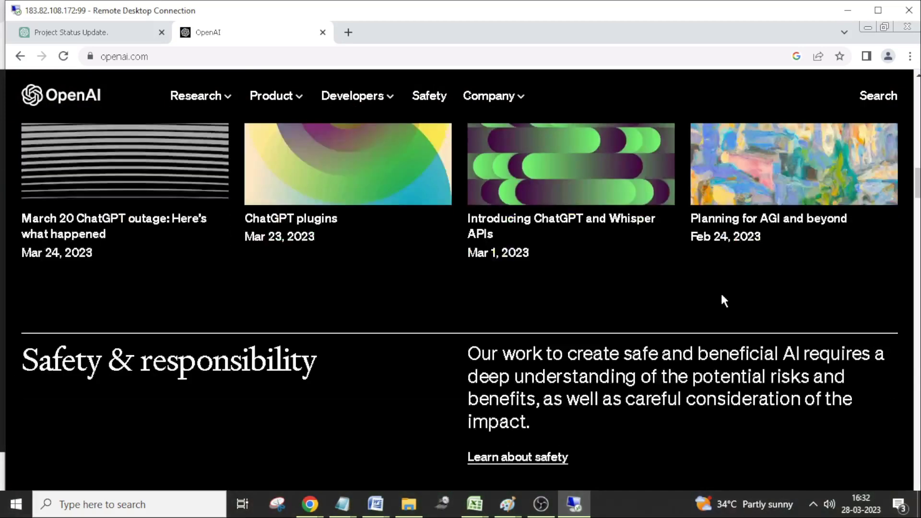
scroll(712, 300, up, 10)
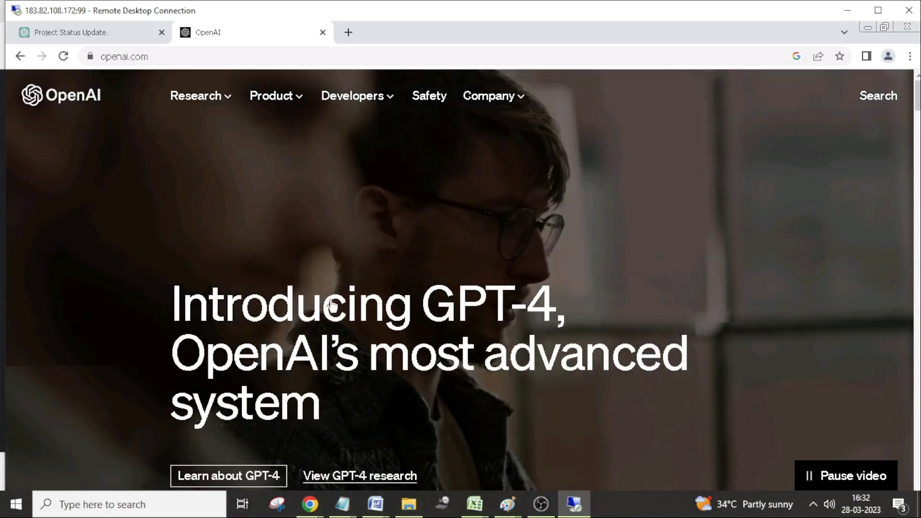
scroll(254, 474, down, 4)
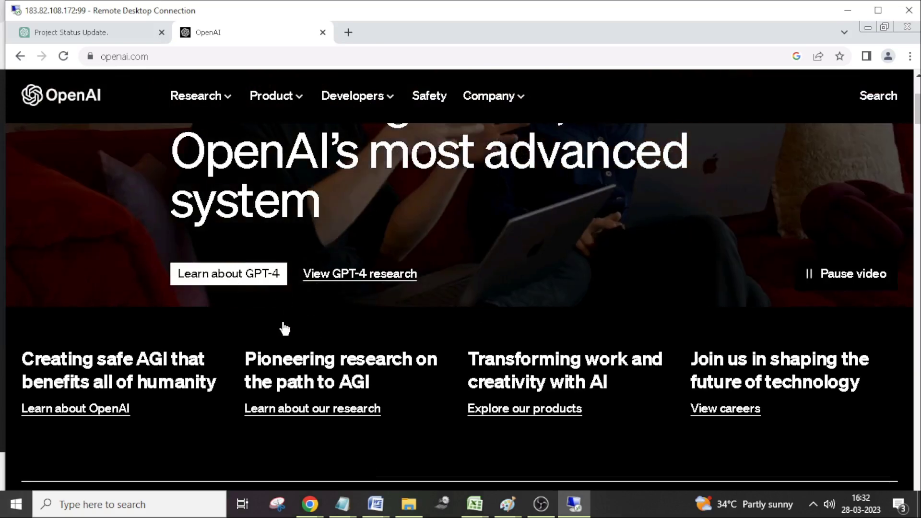
scroll(243, 269, down, 1)
scroll(257, 226, down, 7)
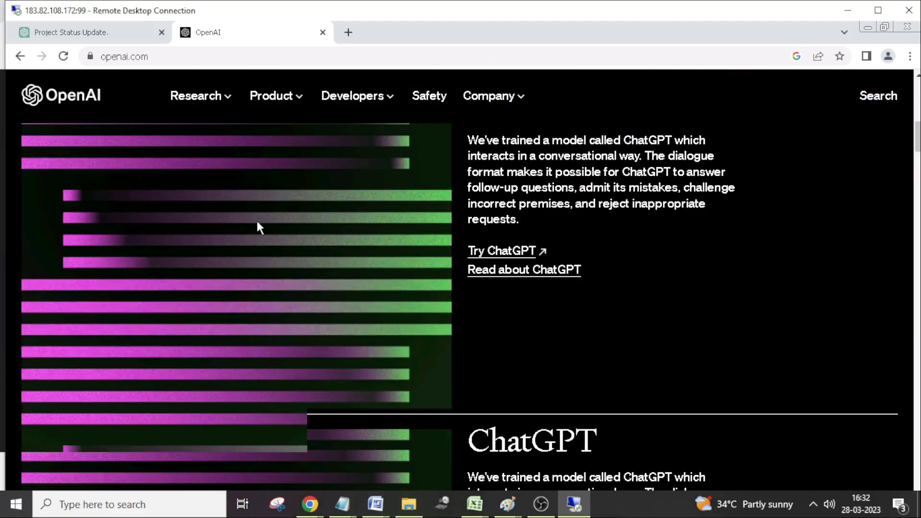
scroll(375, 391, down, 10)
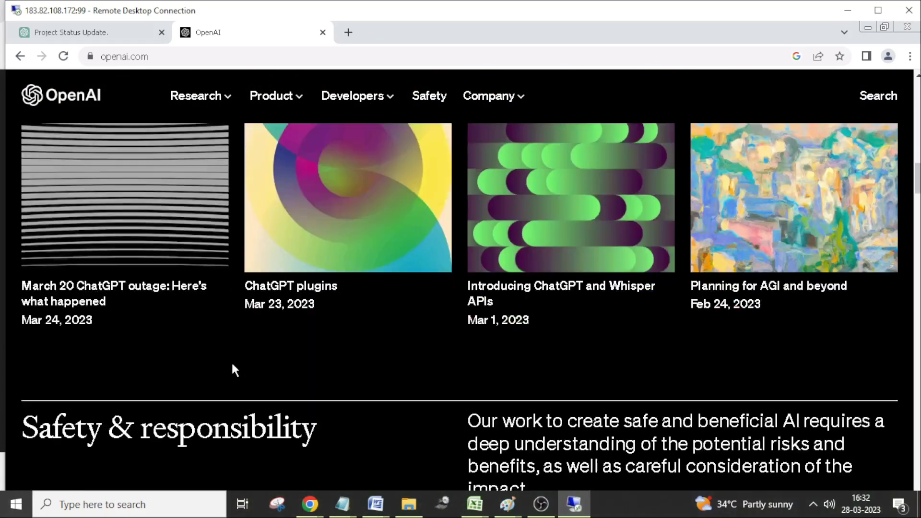
scroll(233, 370, down, 4)
scroll(268, 368, down, 3)
scroll(619, 251, up, 20)
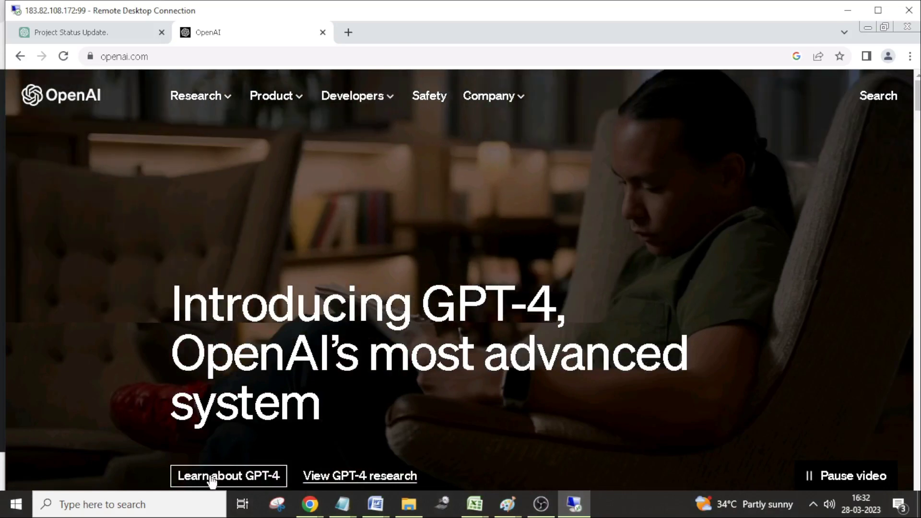
scroll(114, 76, down, 1)
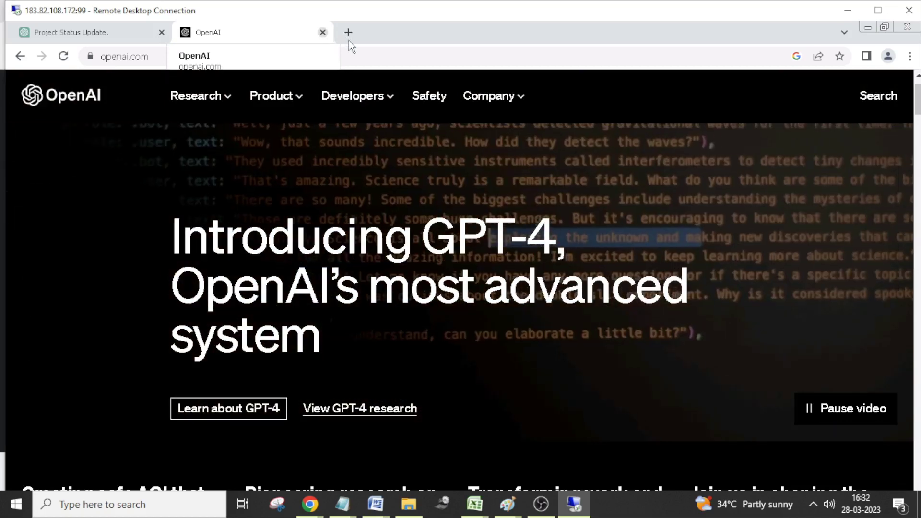
Return to the Project Status Update chat tab showing the drafted status-update email.
key(ctrl+Tab)
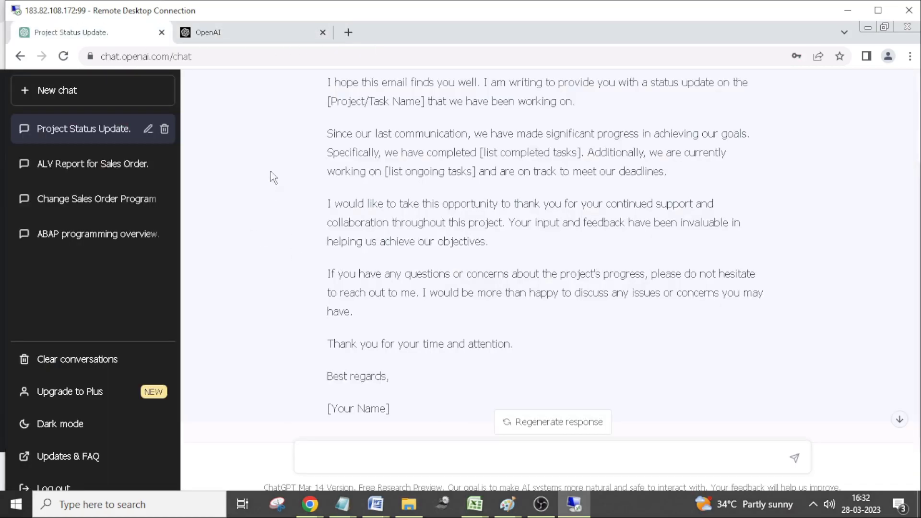